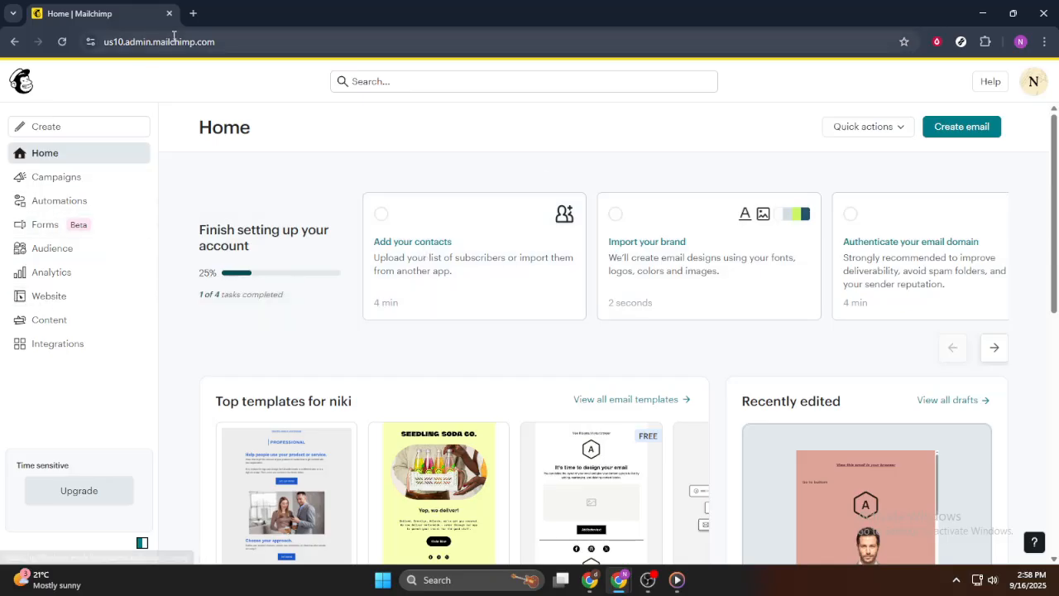
Open the design of the draft campaign named Email from the campaigns list.
click(92, 182)
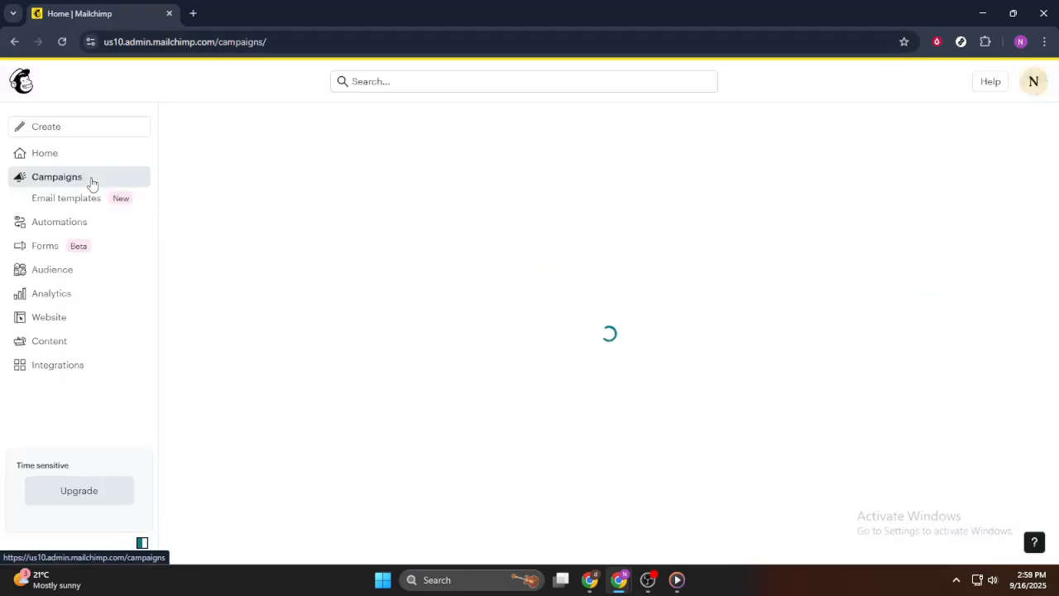
click(86, 162)
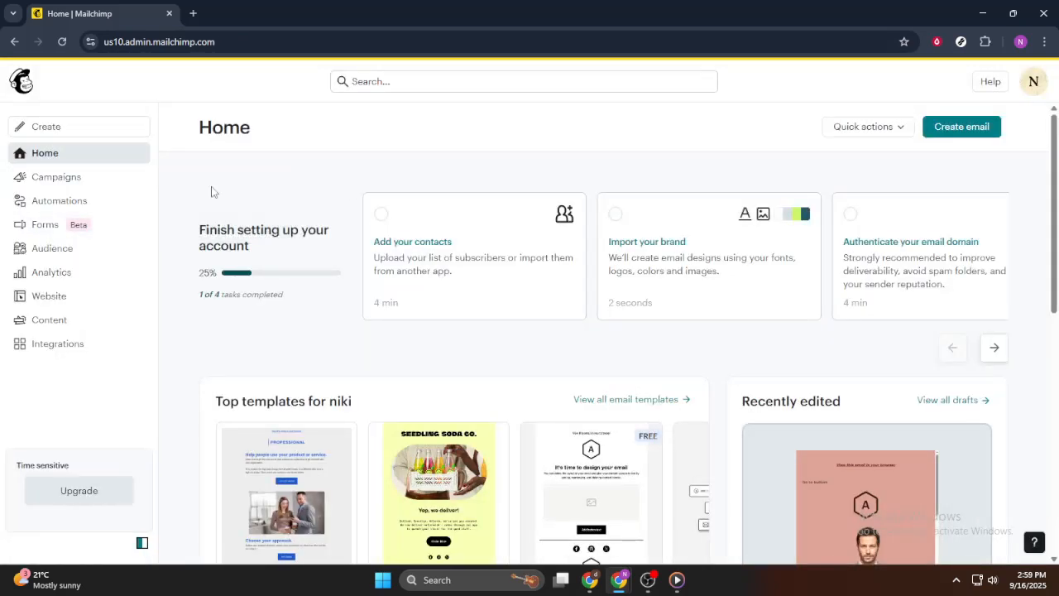
click(71, 178)
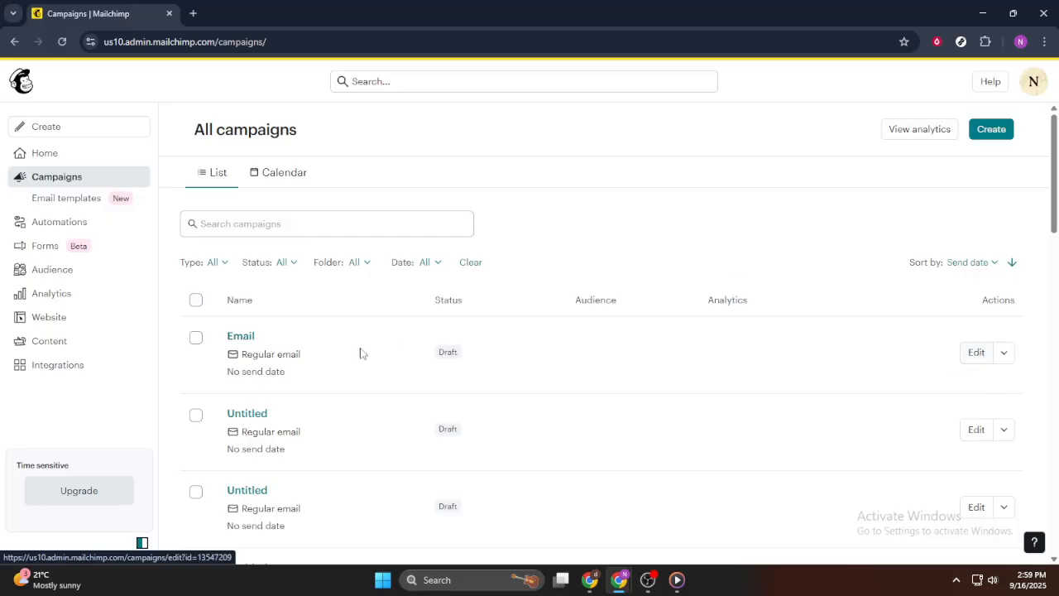
click(981, 354)
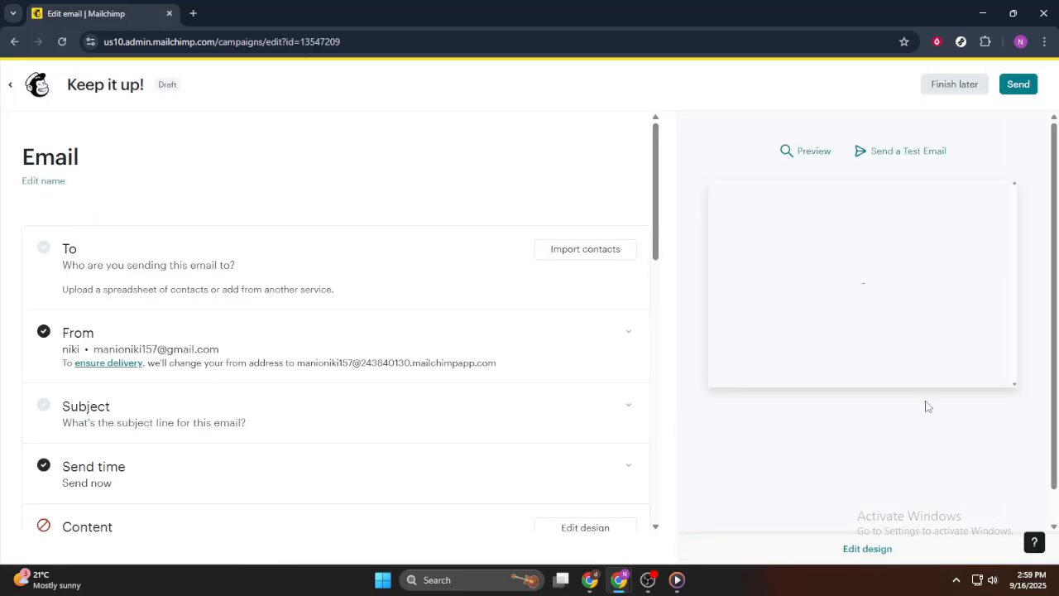
click(876, 549)
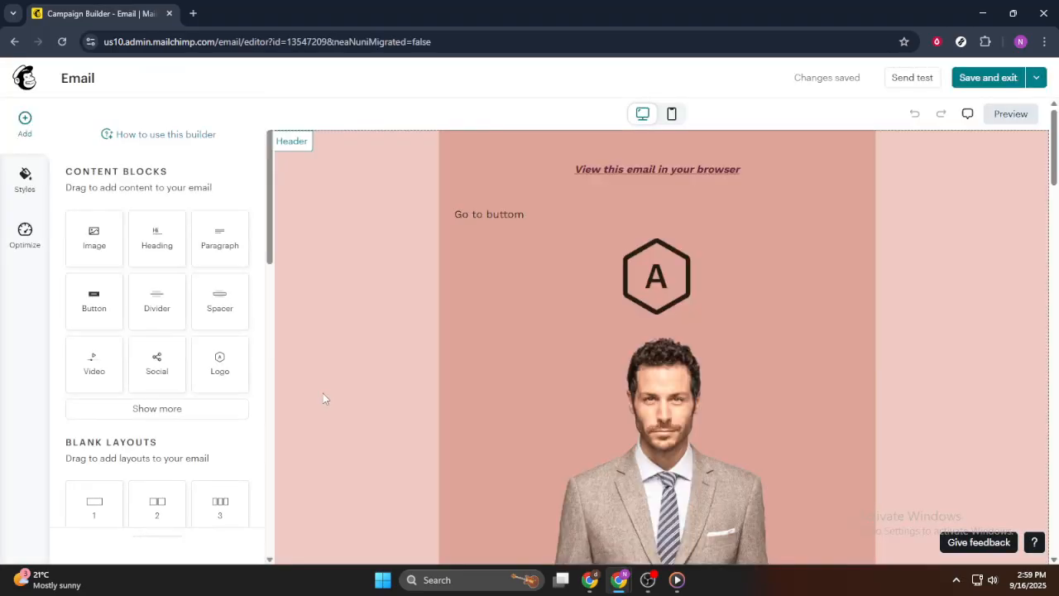
Try to add an anchor named "buttom" at the end of the "Go to buttom" text in the header.
scroll(792, 303, down, 1)
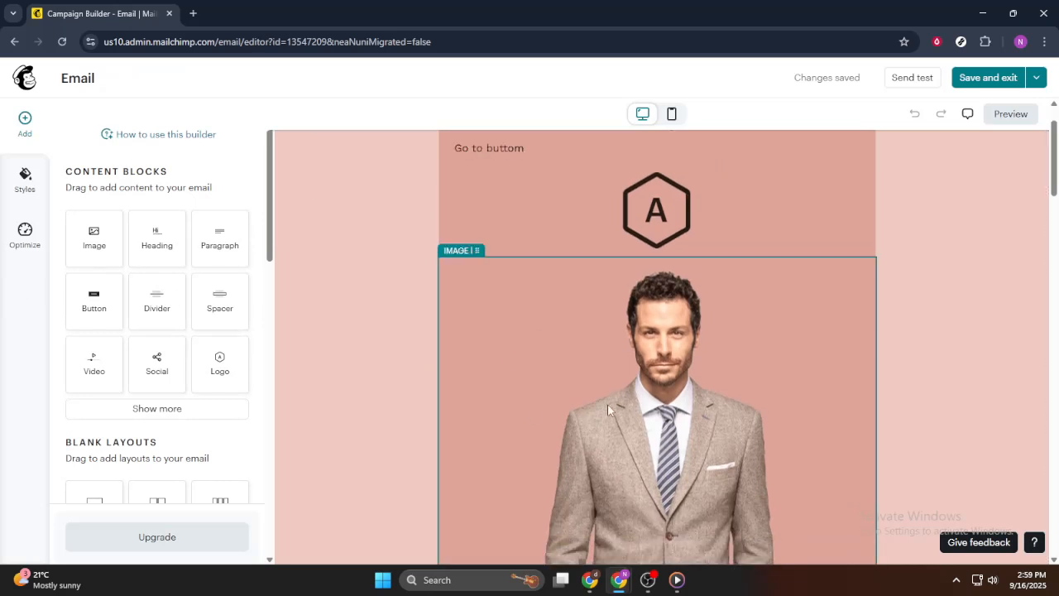
scroll(373, 386, up, 1)
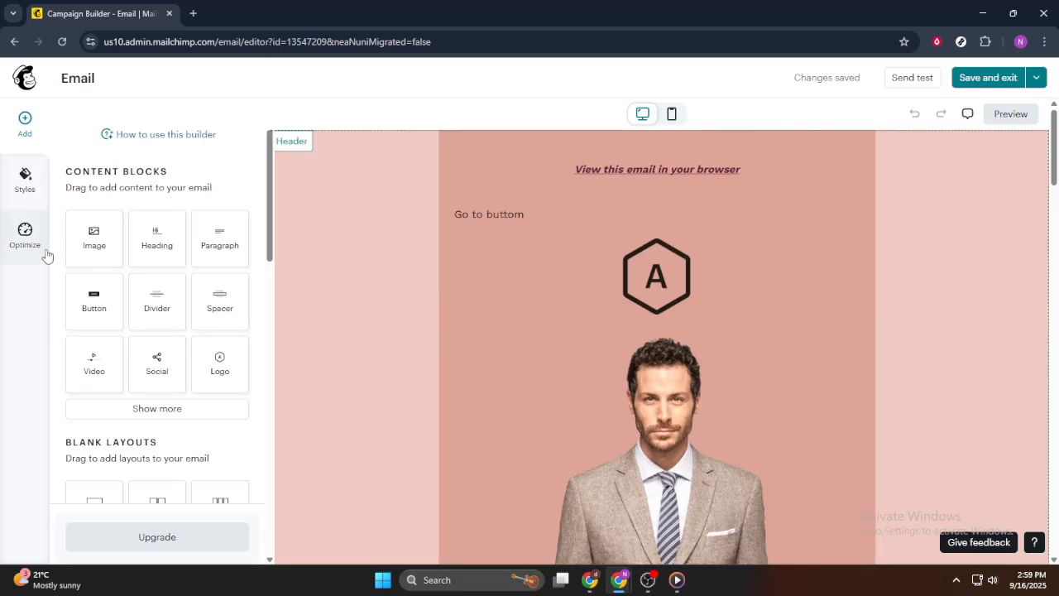
click(25, 180)
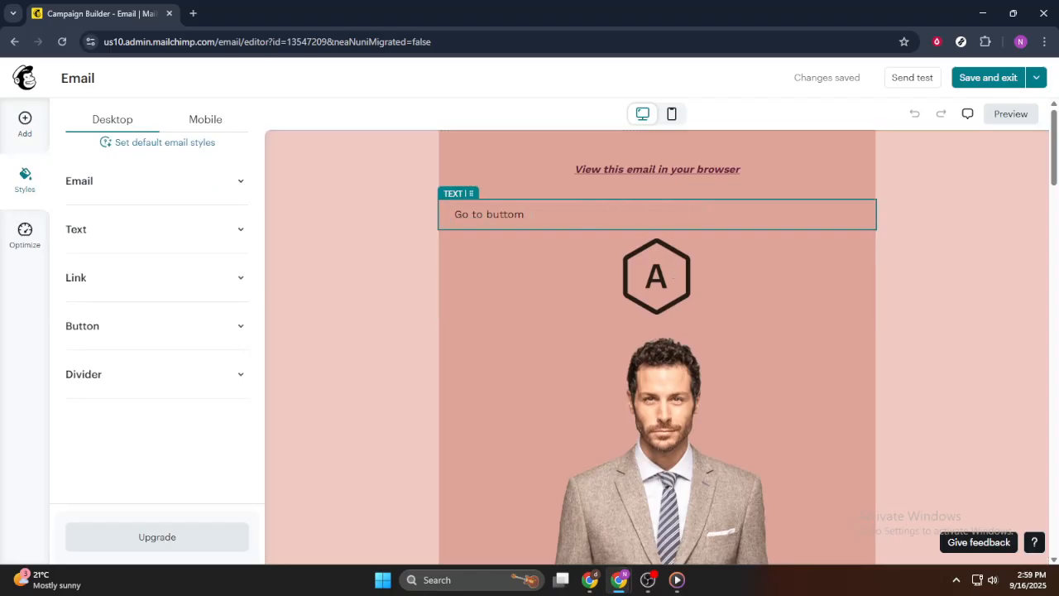
click(556, 217)
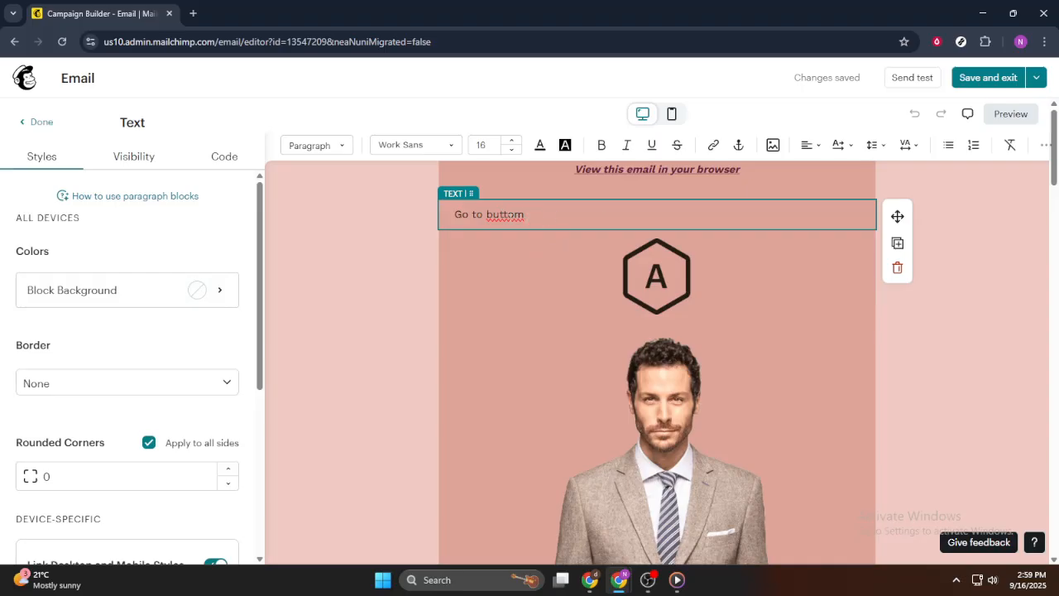
triple_click(509, 214)
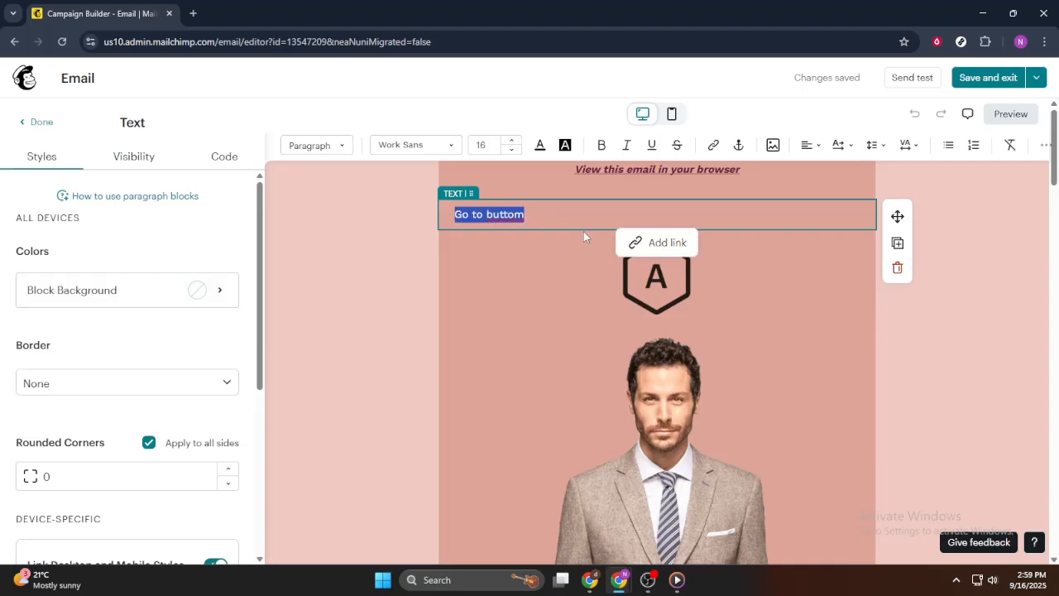
click(548, 216)
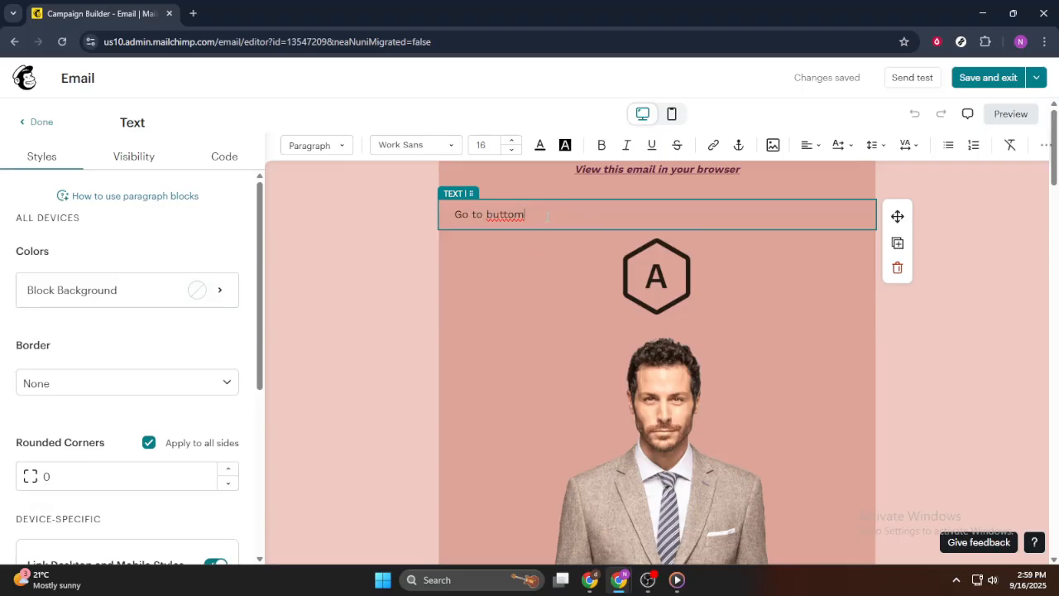
key(BackSpace)
text(m)
click(738, 144)
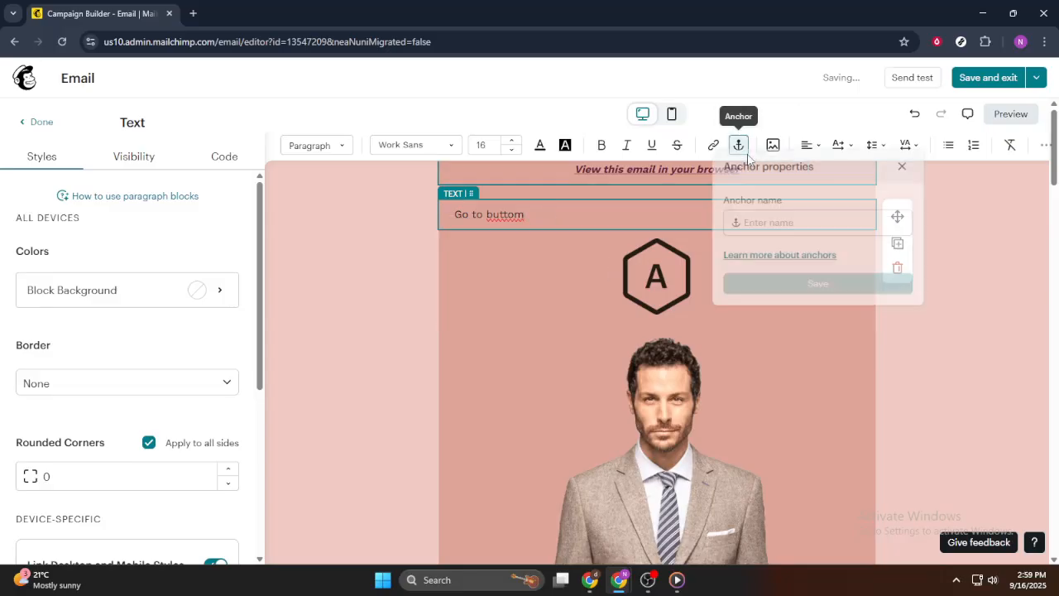
click(794, 236)
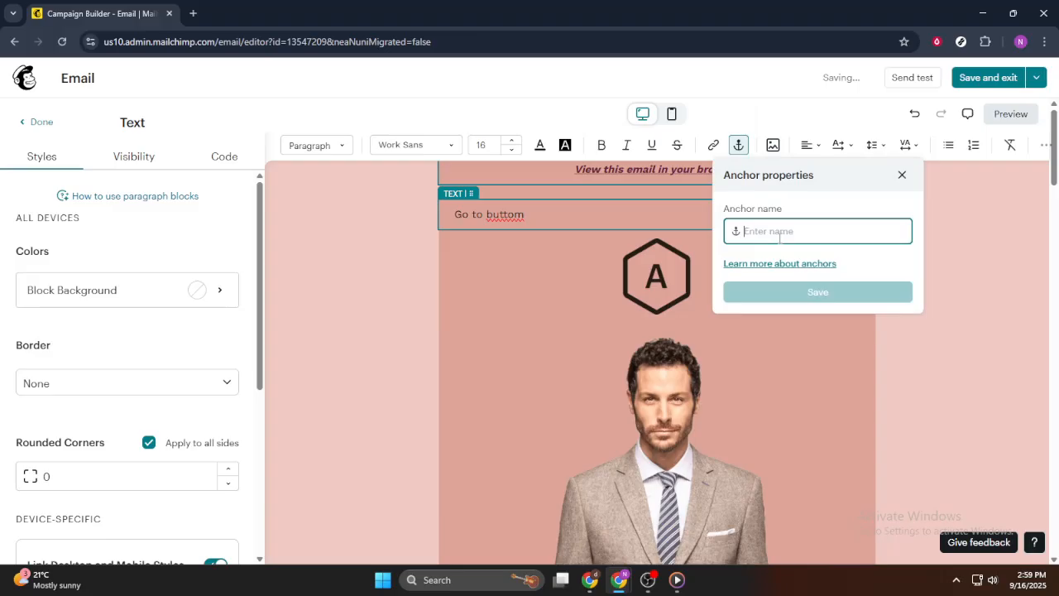
text(buttom)
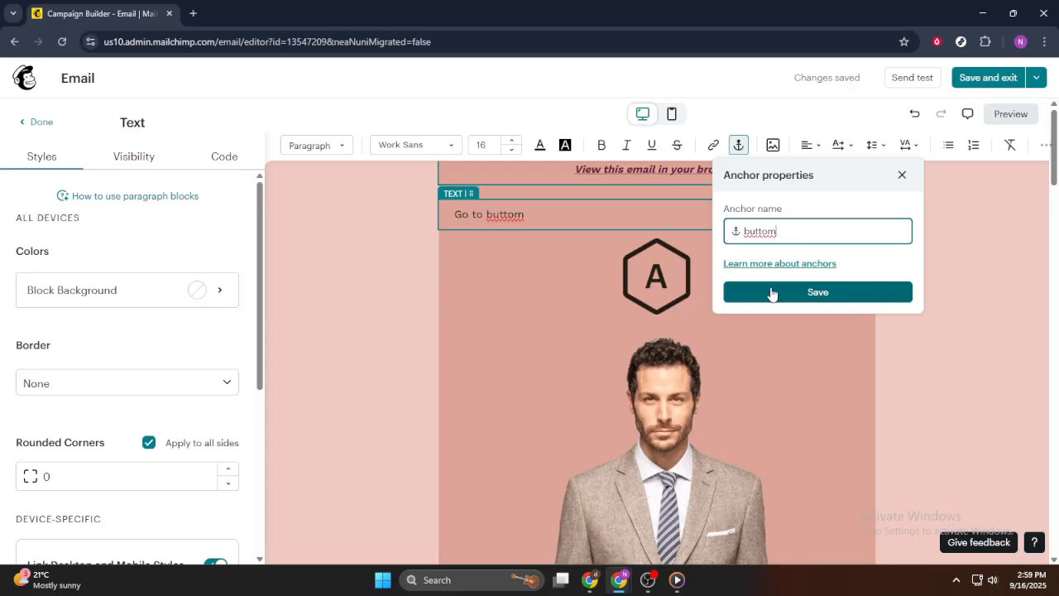
click(808, 293)
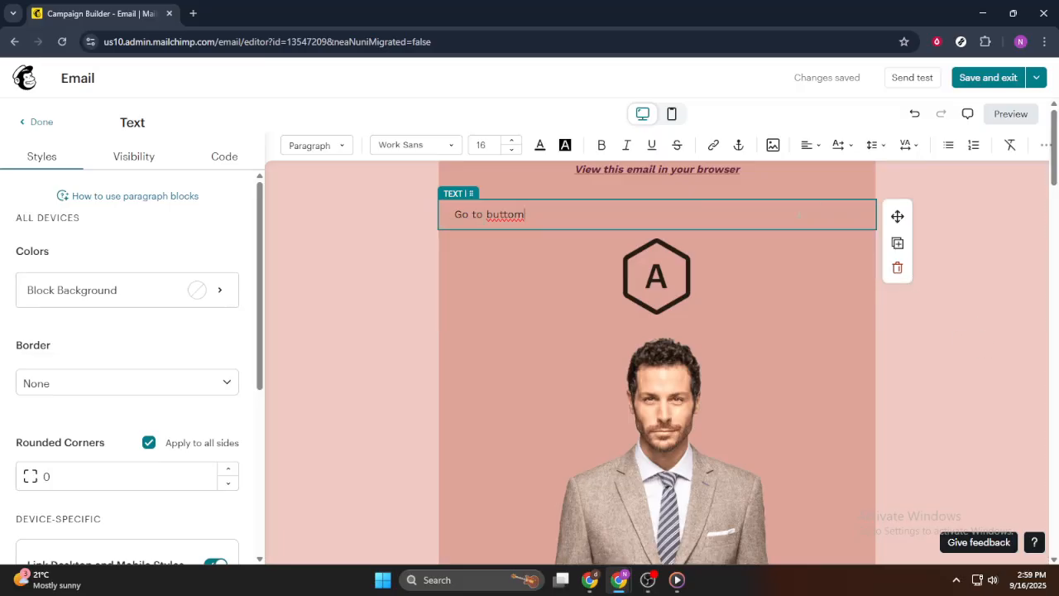
Add an anchor named "buttom" to the whole "Go to buttom" text.
click(713, 145)
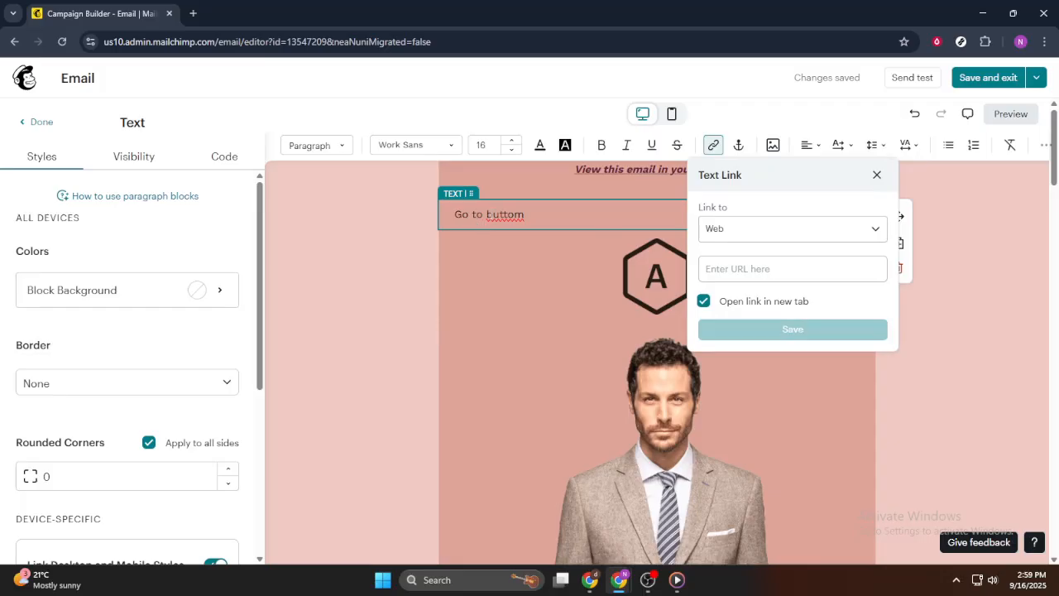
drag(524, 215, 454, 214)
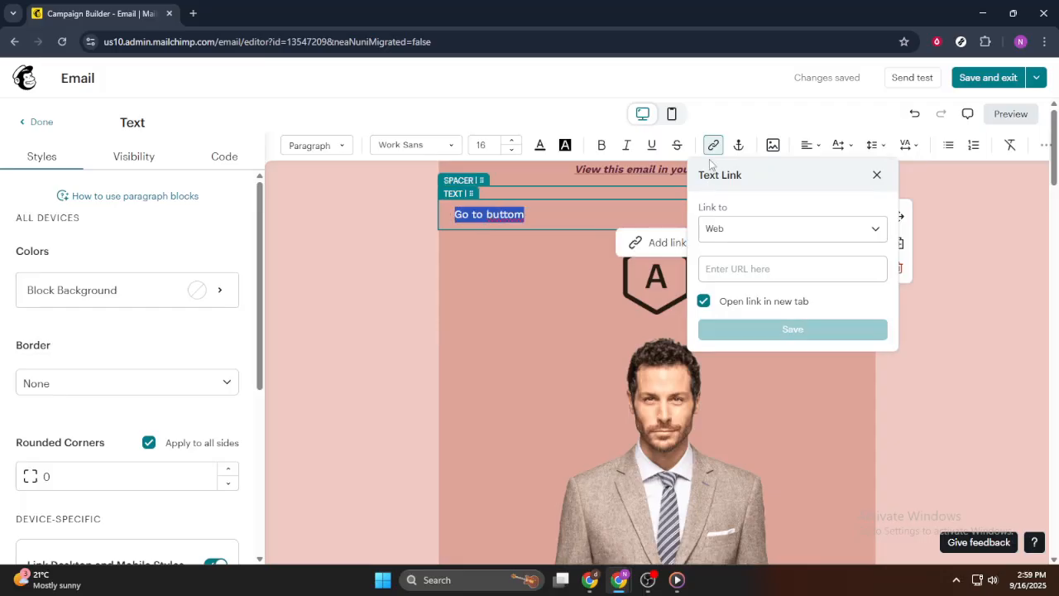
click(738, 145)
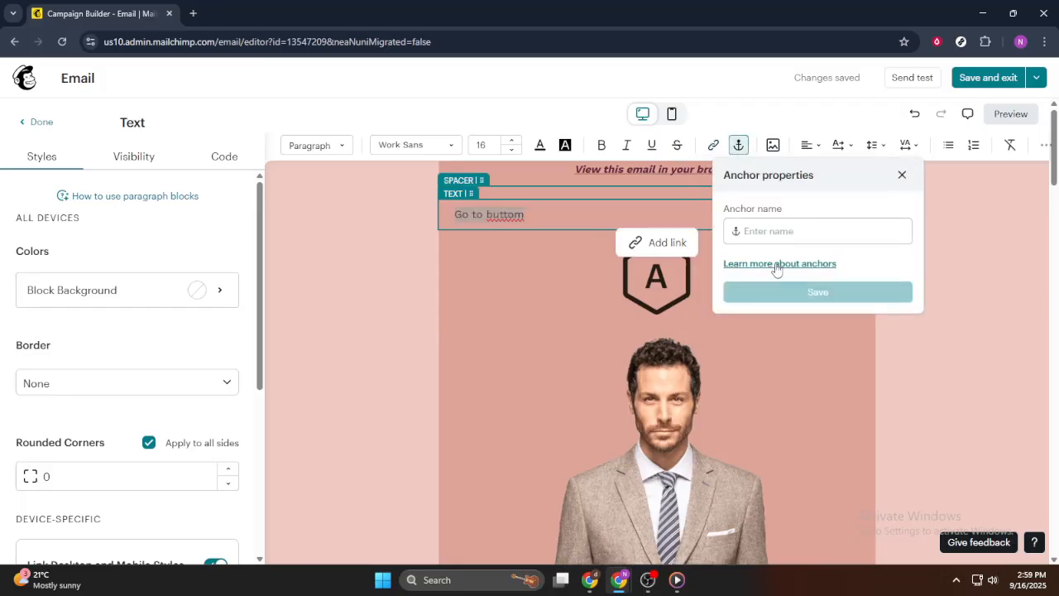
click(796, 228)
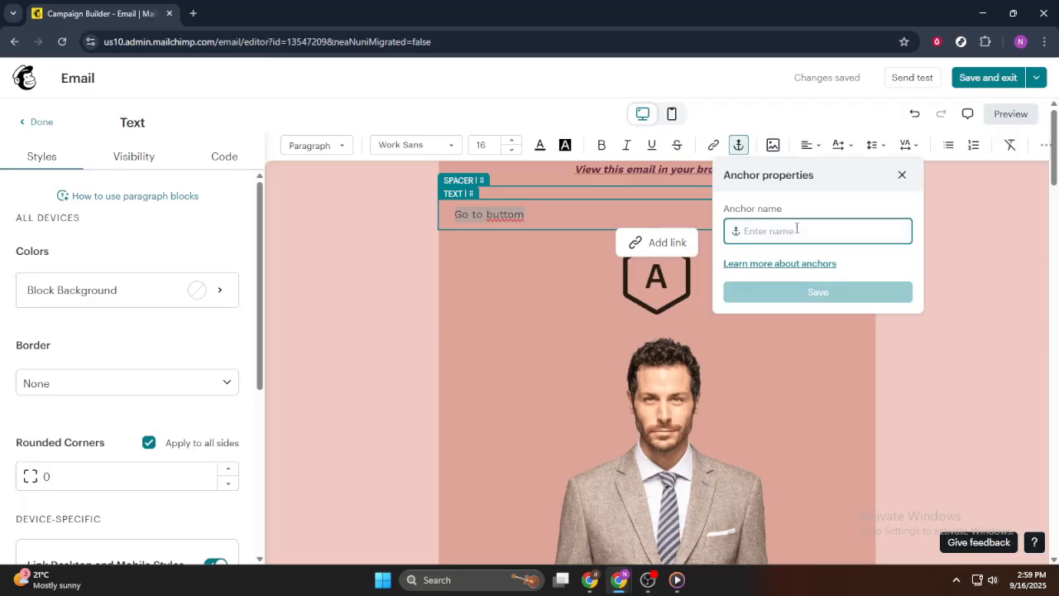
text(buttom)
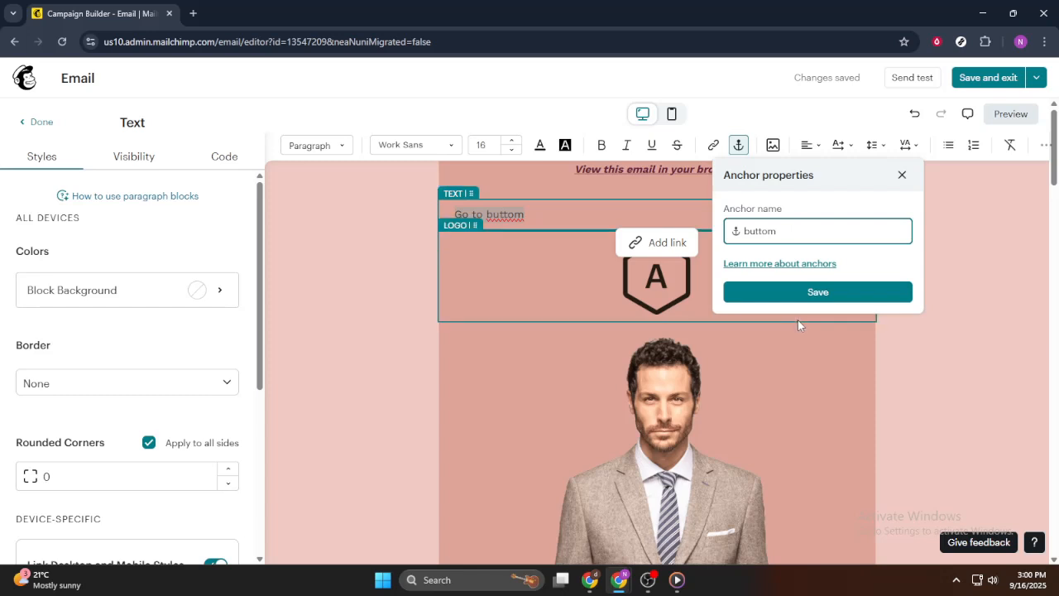
click(801, 296)
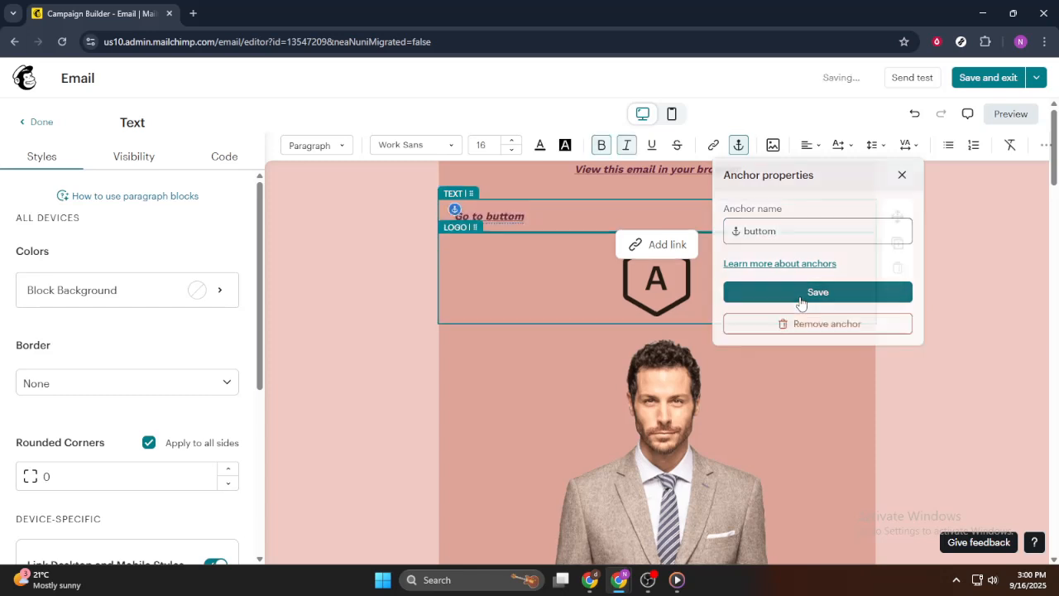
Link the "Go to buttom" text to the anchor "buttom" and save the link.
click(713, 146)
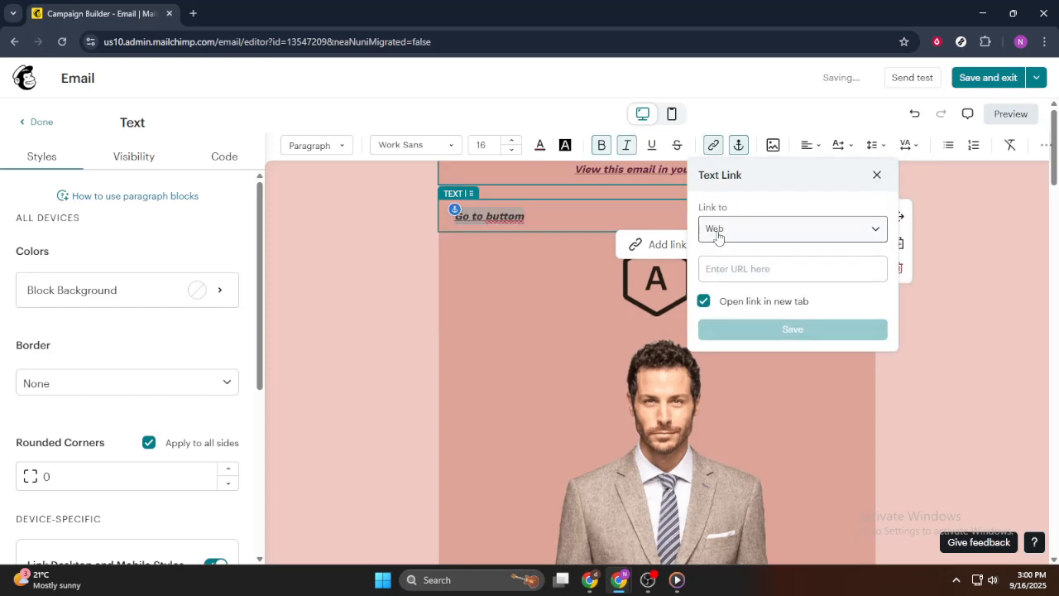
click(748, 259)
click(745, 235)
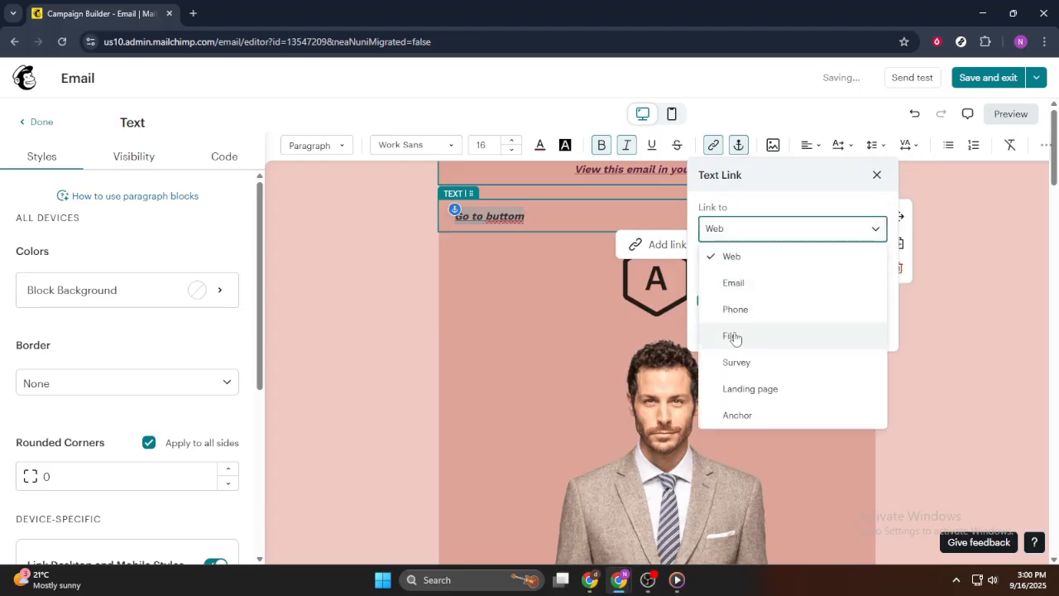
click(751, 420)
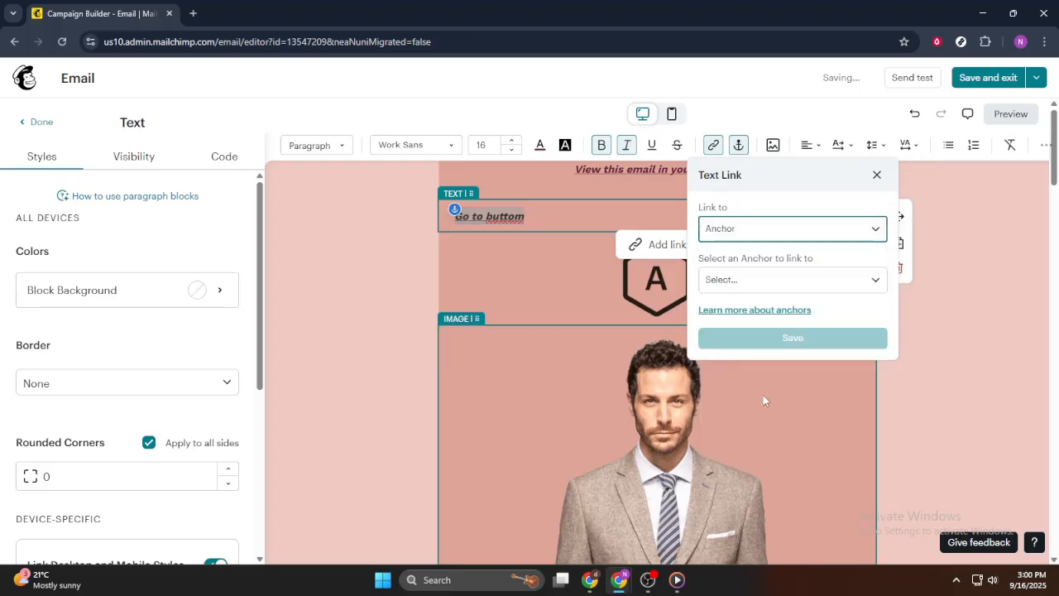
click(783, 282)
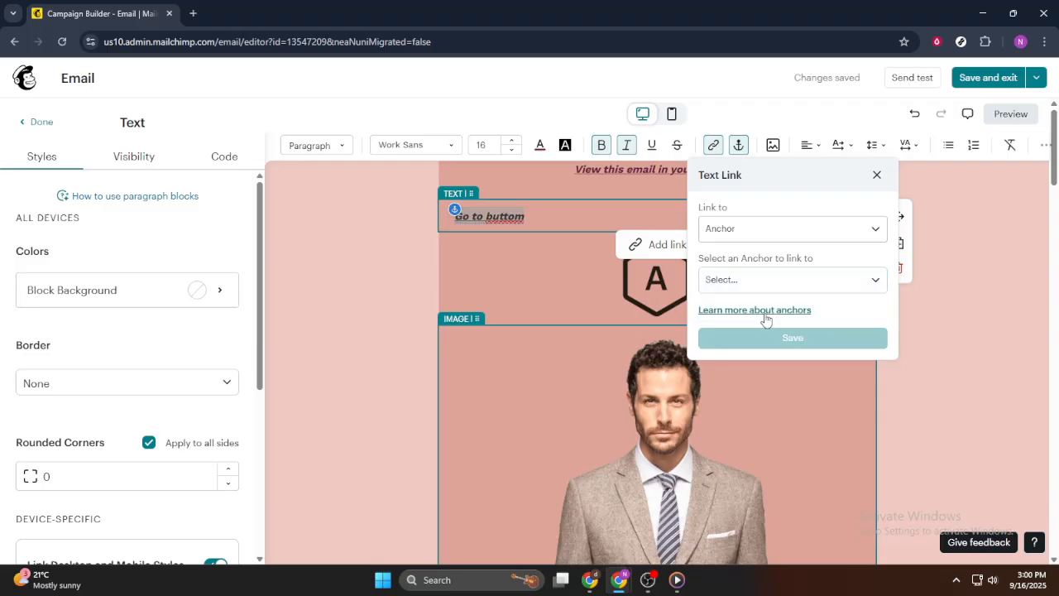
click(750, 286)
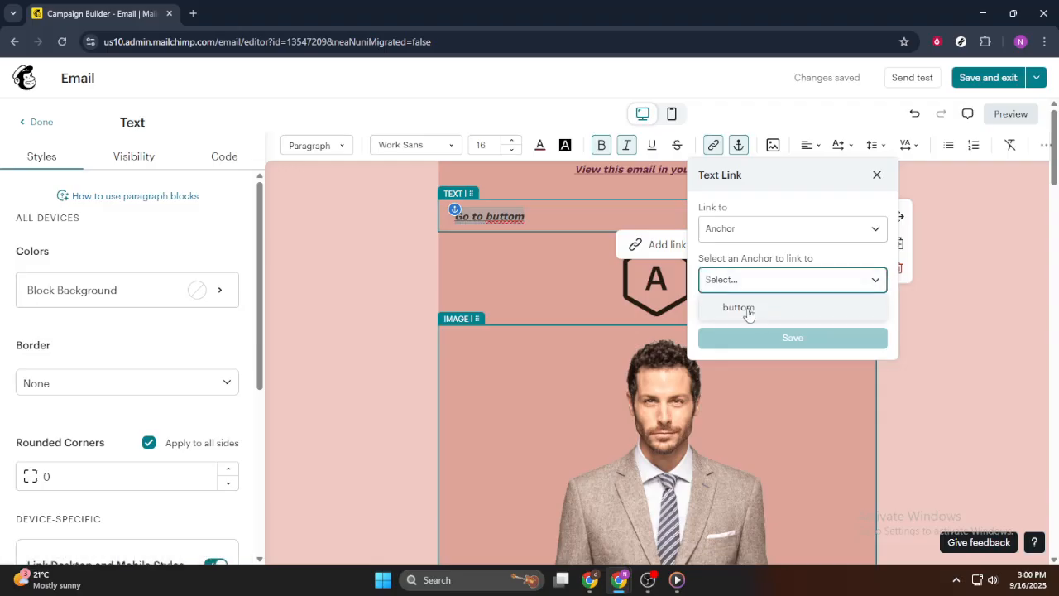
click(745, 307)
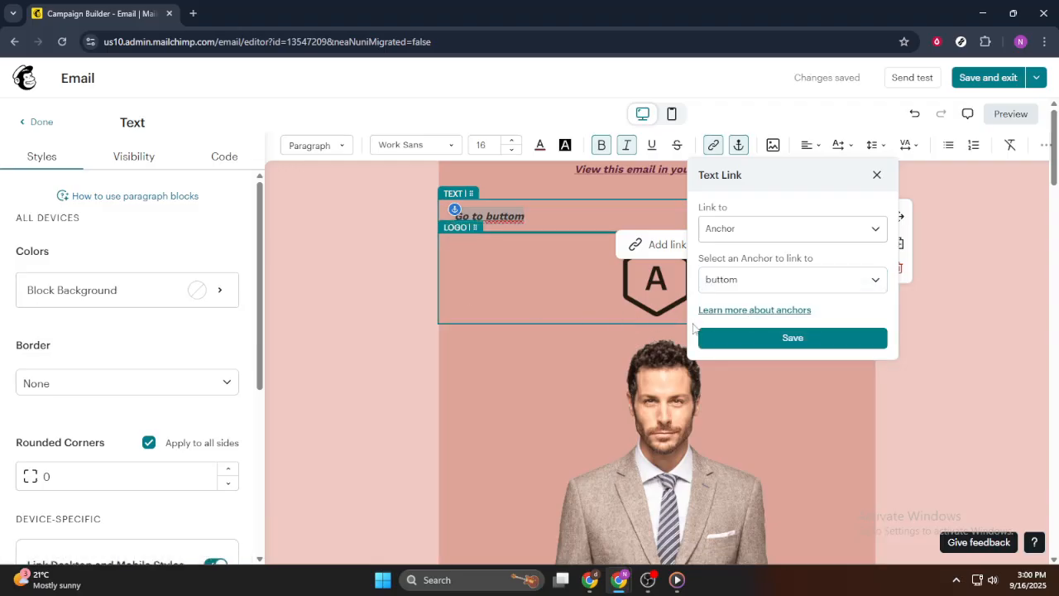
click(712, 336)
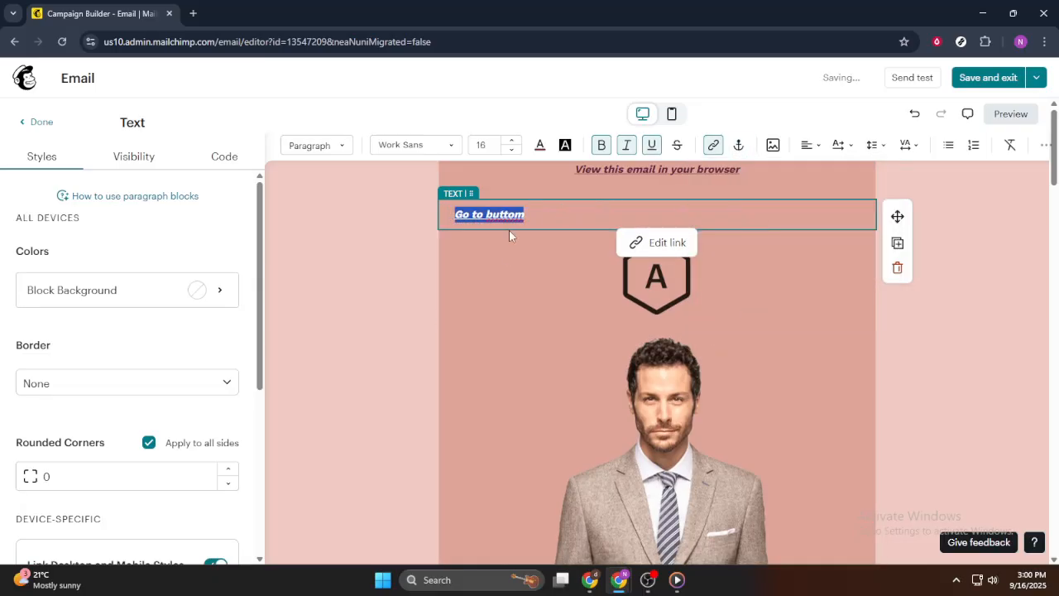
click(398, 255)
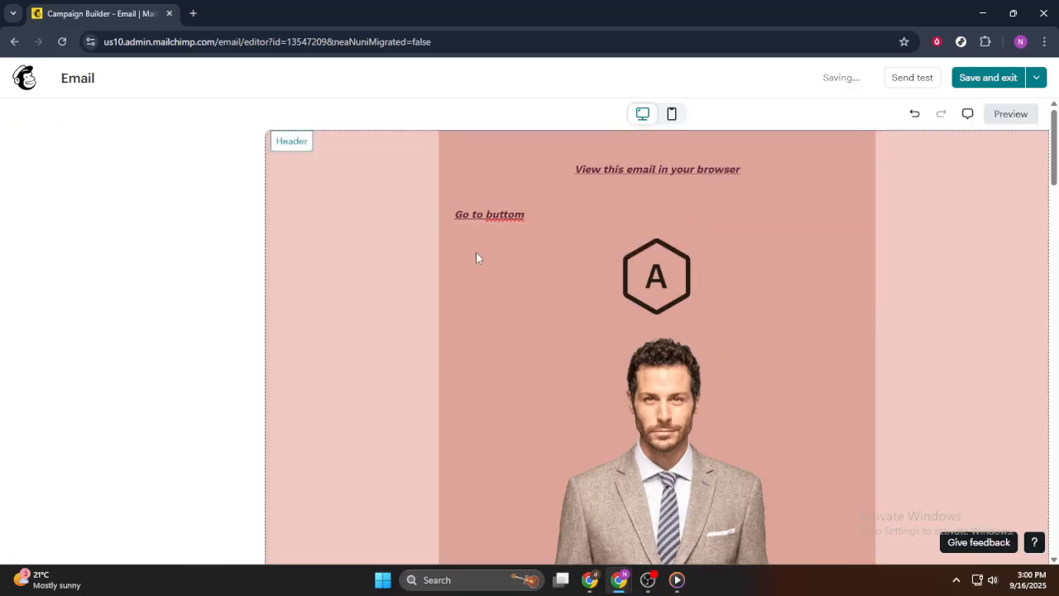
click(502, 227)
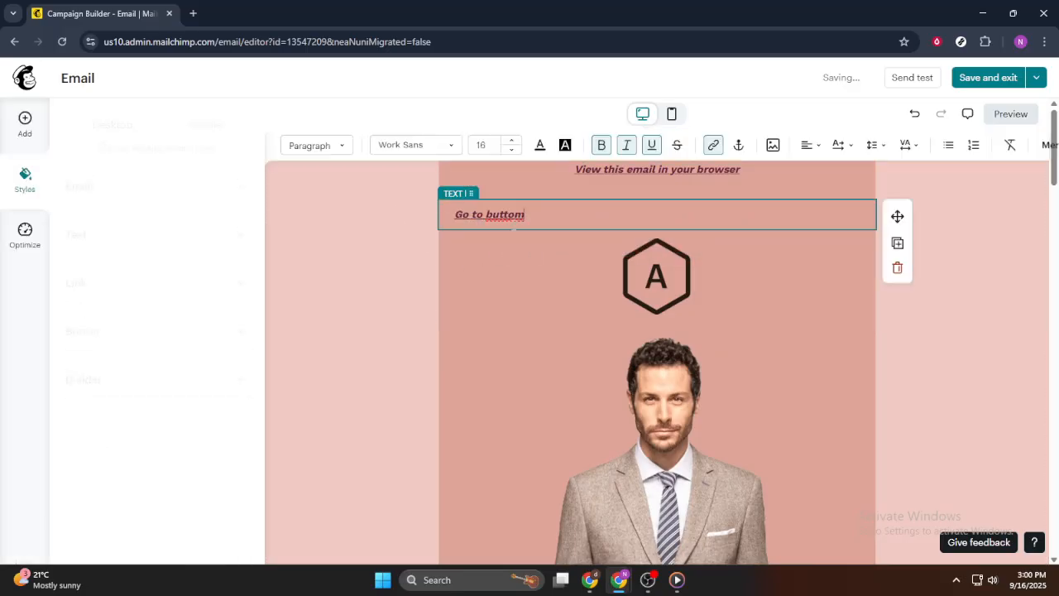